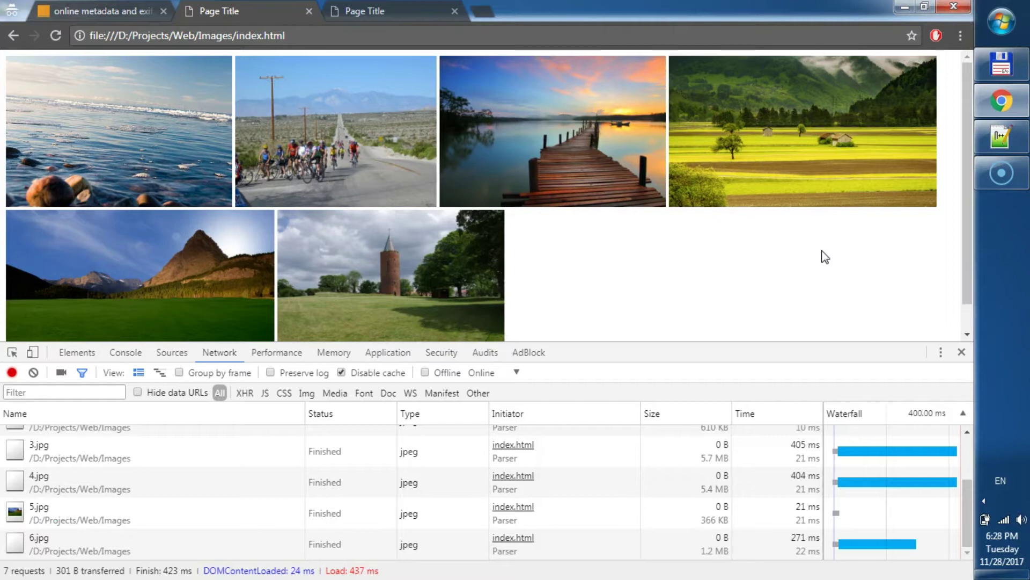
# Switch to Total Commander and select the image files 1.jpg to 6.jpg in D:\Projects\Web\Images
pyautogui.click(410, 185)
pyautogui.click(1002, 64)
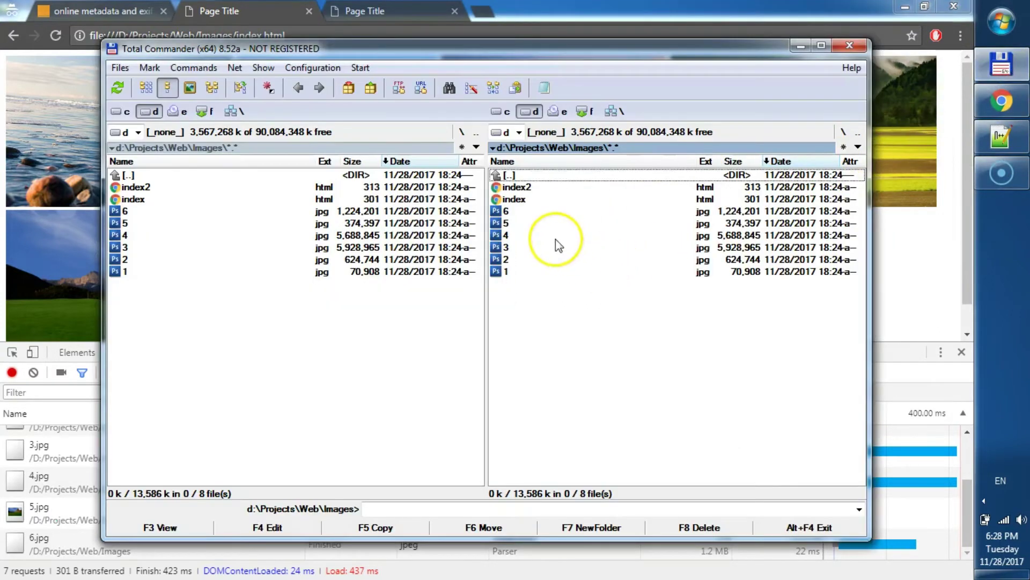
pyautogui.moveTo(517, 213); pyautogui.dragTo(520, 271)
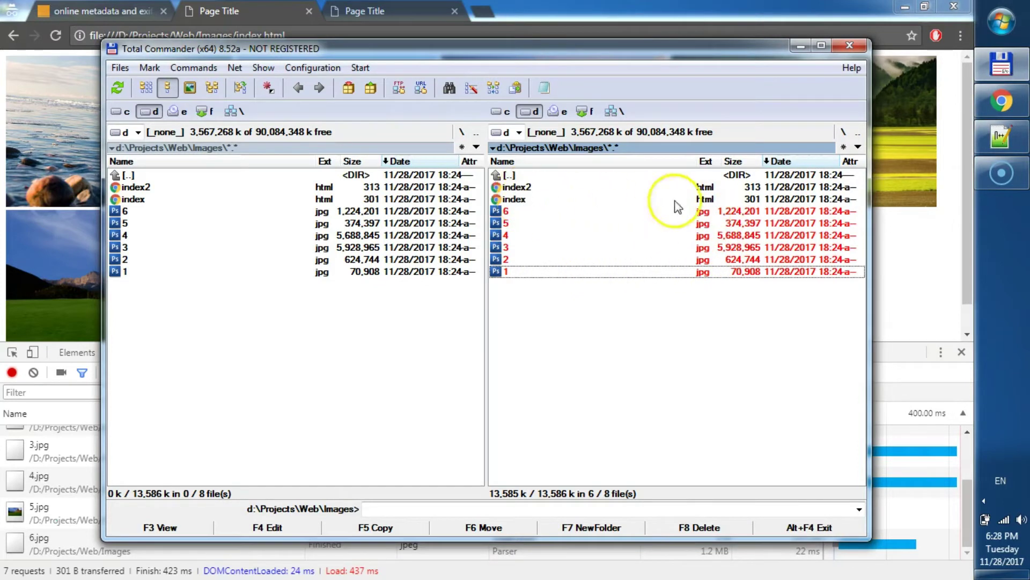
# Switch to Notepad++ and examine the six image tags and their height attributes in index.html
pyautogui.click(1001, 136)
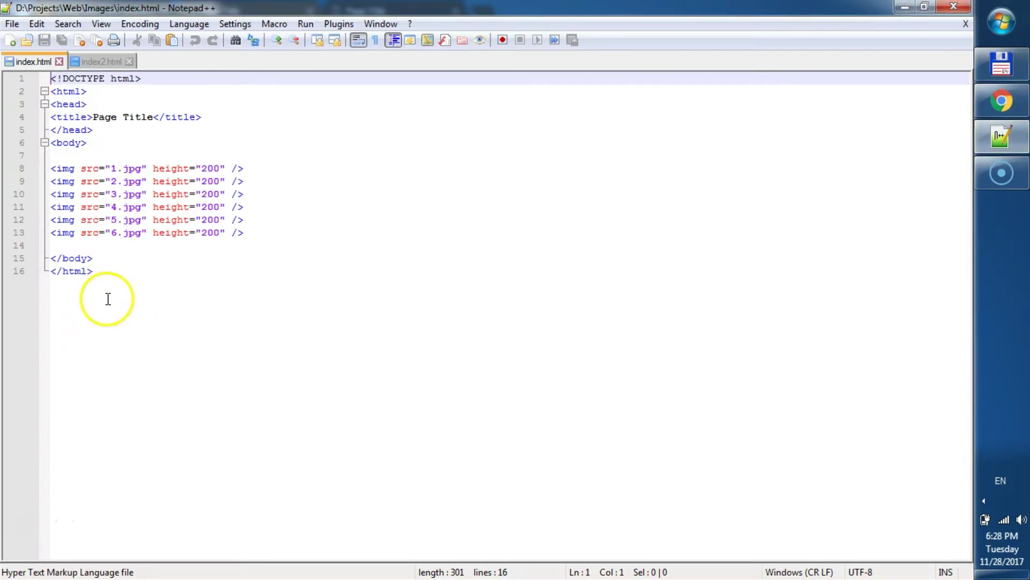
pyautogui.moveTo(244, 232); pyautogui.dragTo(32, 168)
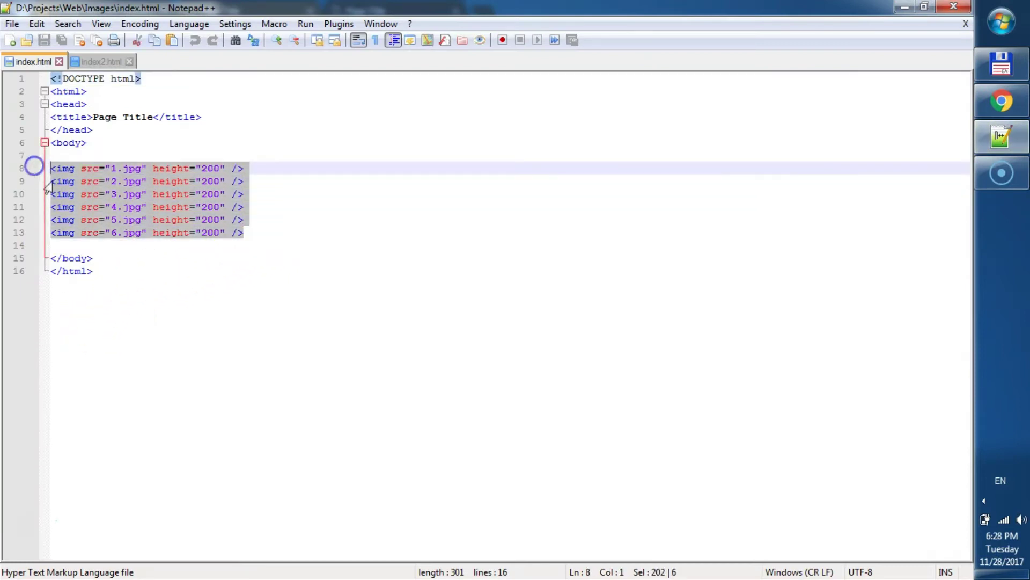
pyautogui.click(165, 257)
pyautogui.moveTo(301, 232); pyautogui.dragTo(11, 168)
pyautogui.click(355, 219)
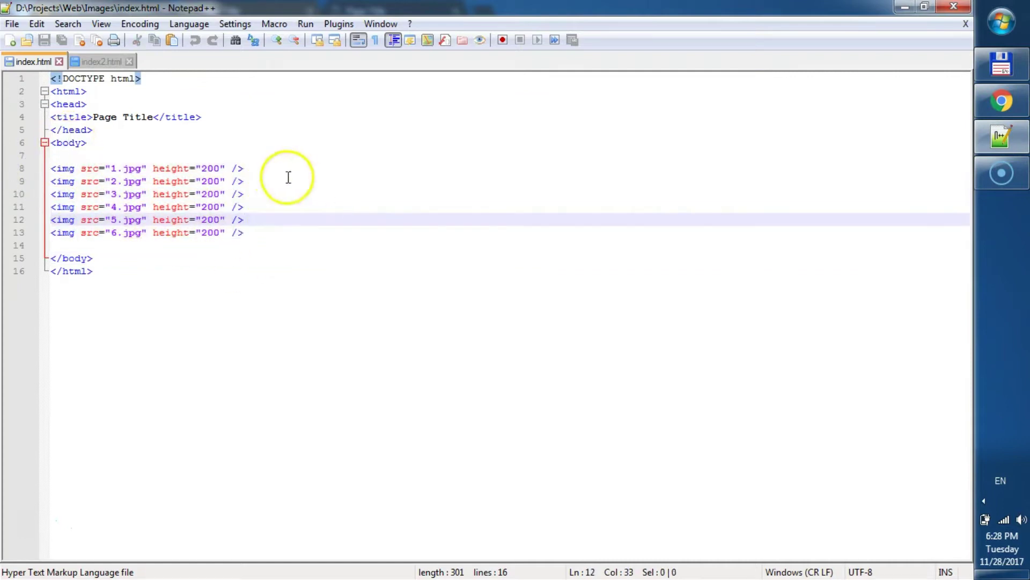
pyautogui.doubleClick(211, 170)
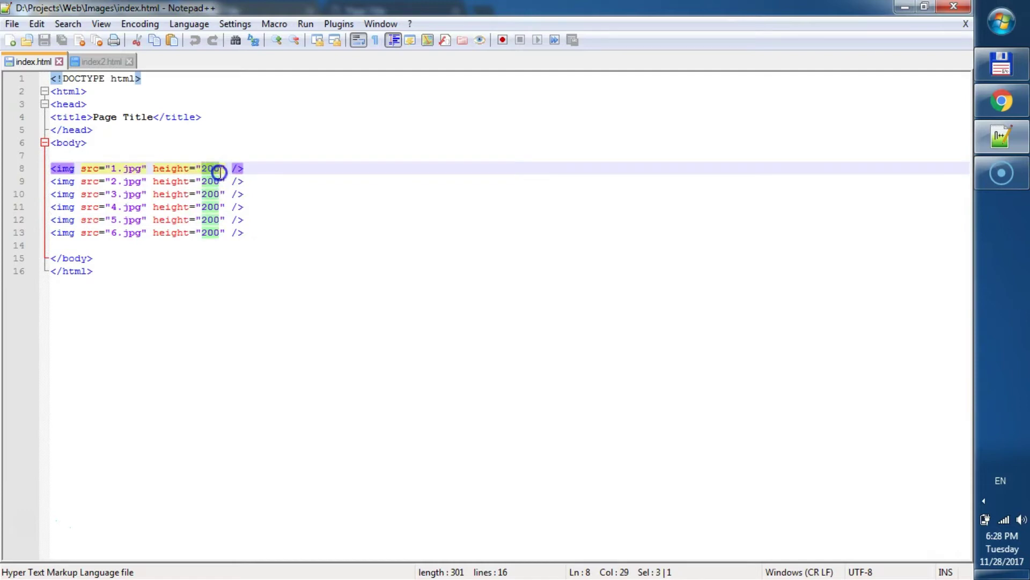
pyautogui.click(291, 203)
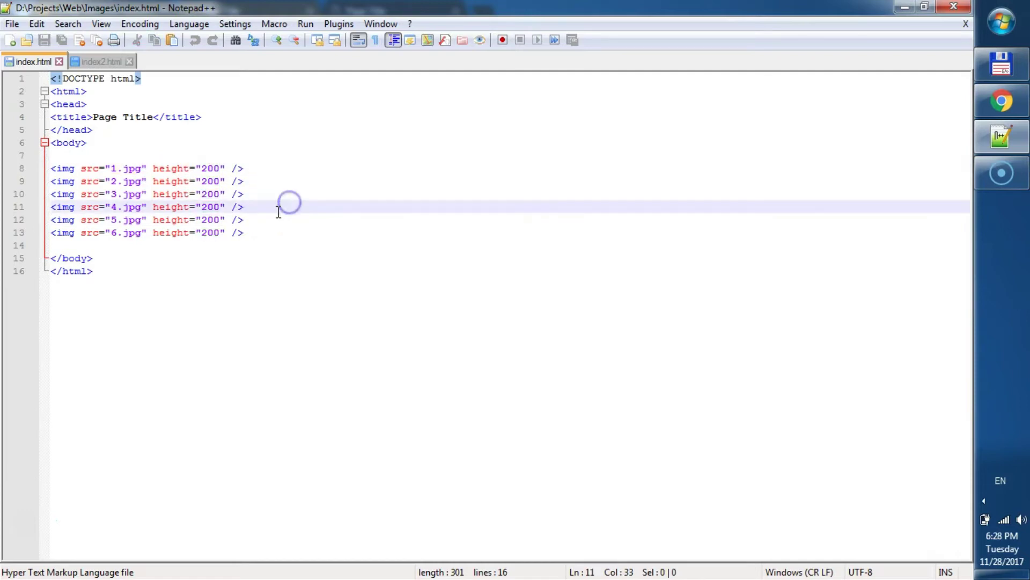
# Examine the image file names in index2.html, checking the suffix after each number
pyautogui.click(108, 62)
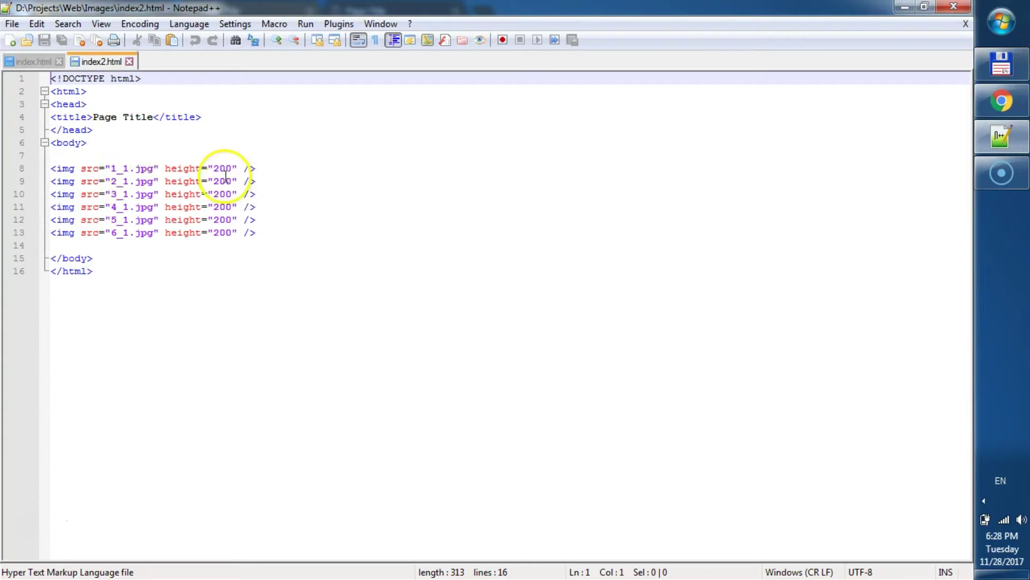
pyautogui.moveTo(128, 168); pyautogui.dragTo(118, 168)
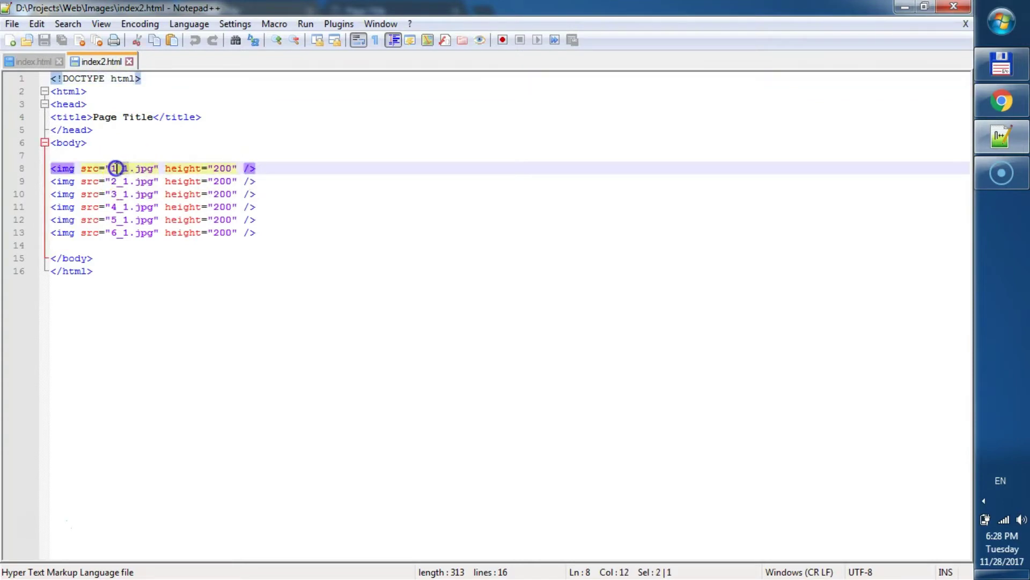
pyautogui.click(128, 180)
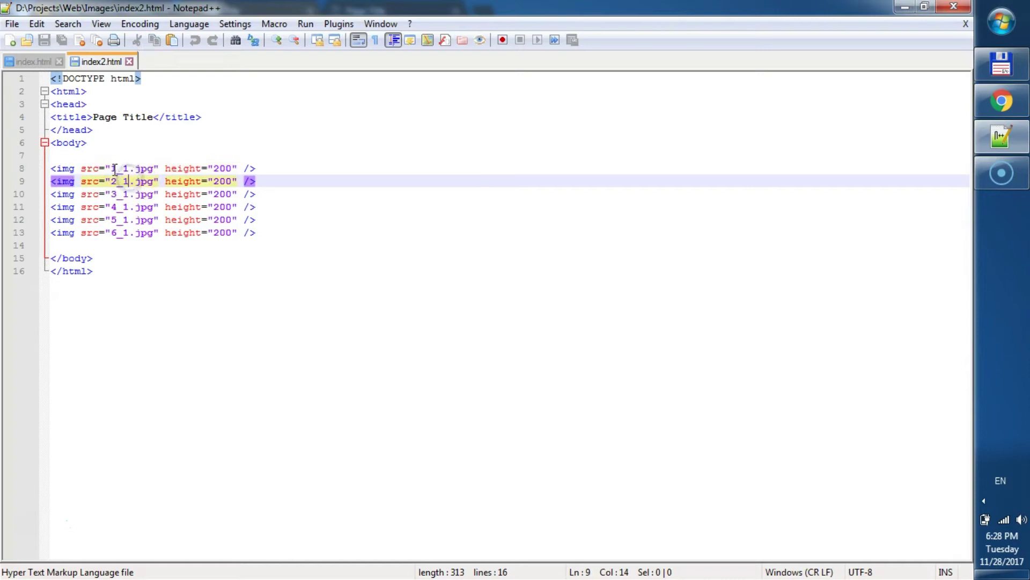
pyautogui.click(121, 168)
pyautogui.moveTo(129, 181); pyautogui.dragTo(117, 181)
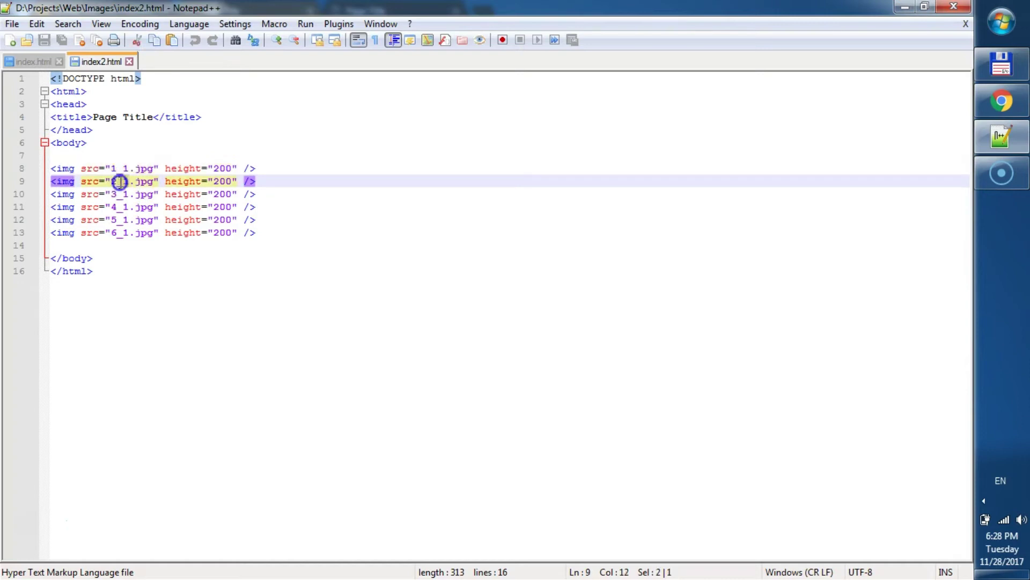
pyautogui.click(280, 209)
# Switch to the metapicz page in Chrome and load 1.jpg from the Total Commander file list into it
pyautogui.click(1001, 105)
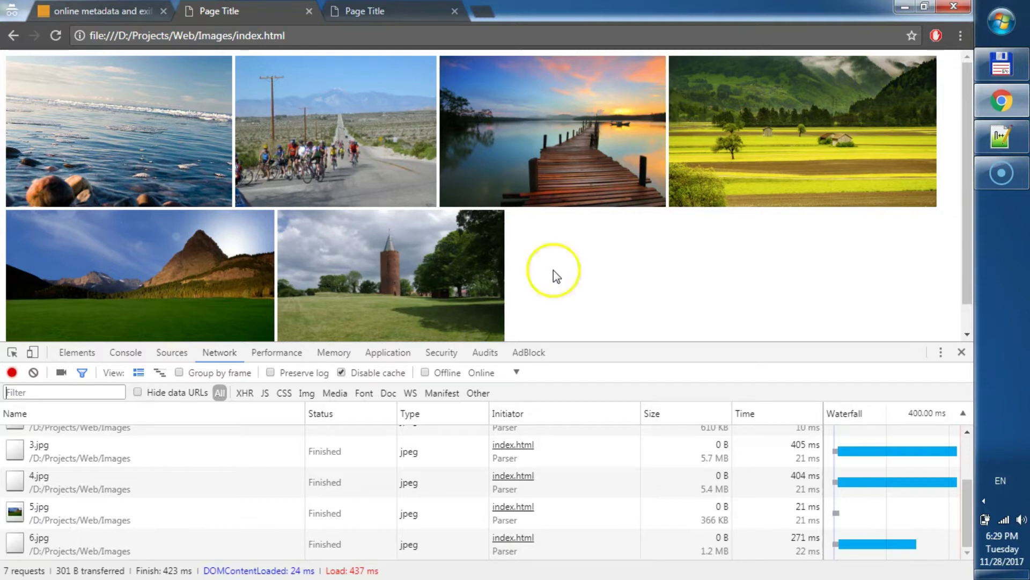
pyautogui.click(78, 14)
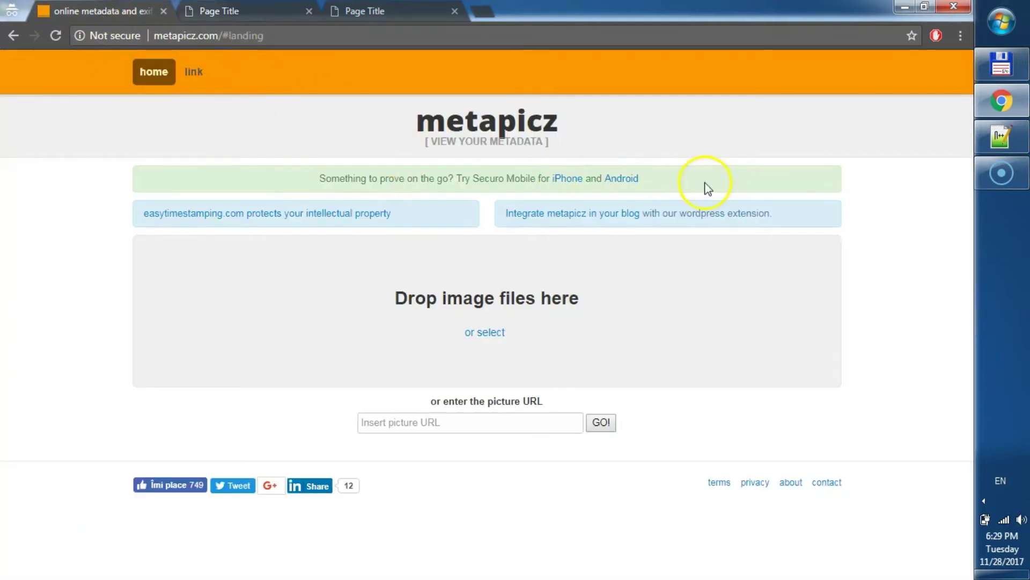
pyautogui.click(1002, 64)
pyautogui.moveTo(515, 271); pyautogui.dragTo(455, 285)
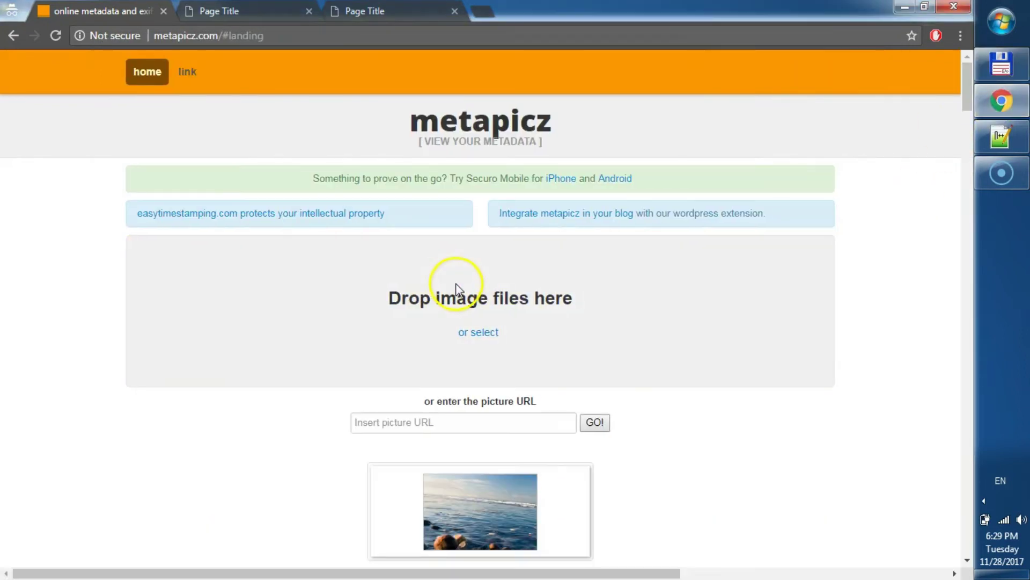
# Examine the camera, author and copyright, location, EXIF and XMP metadata of 1.jpg
pyautogui.scroll(-2, 615, 319)
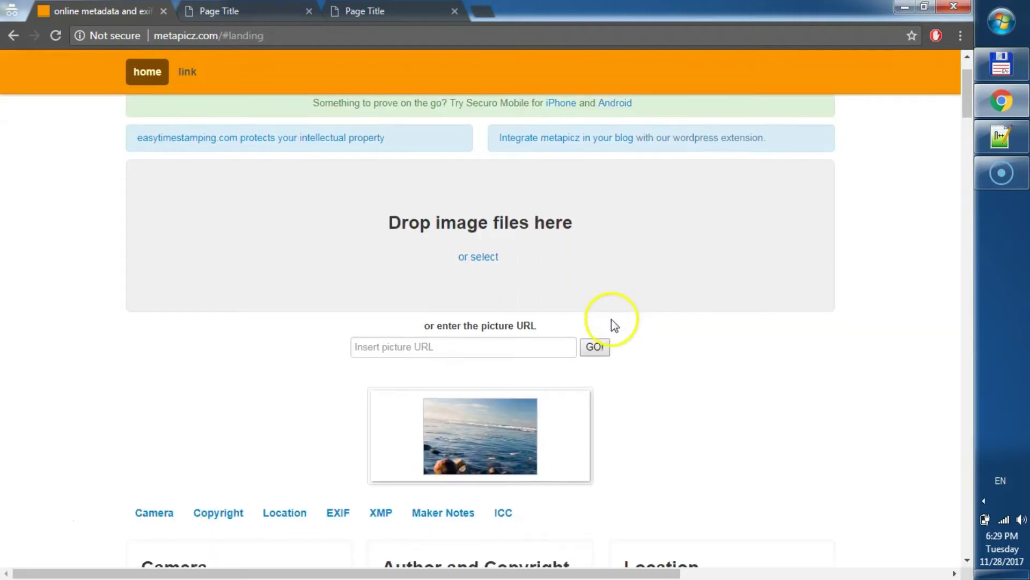
pyautogui.scroll(-3, 612, 322)
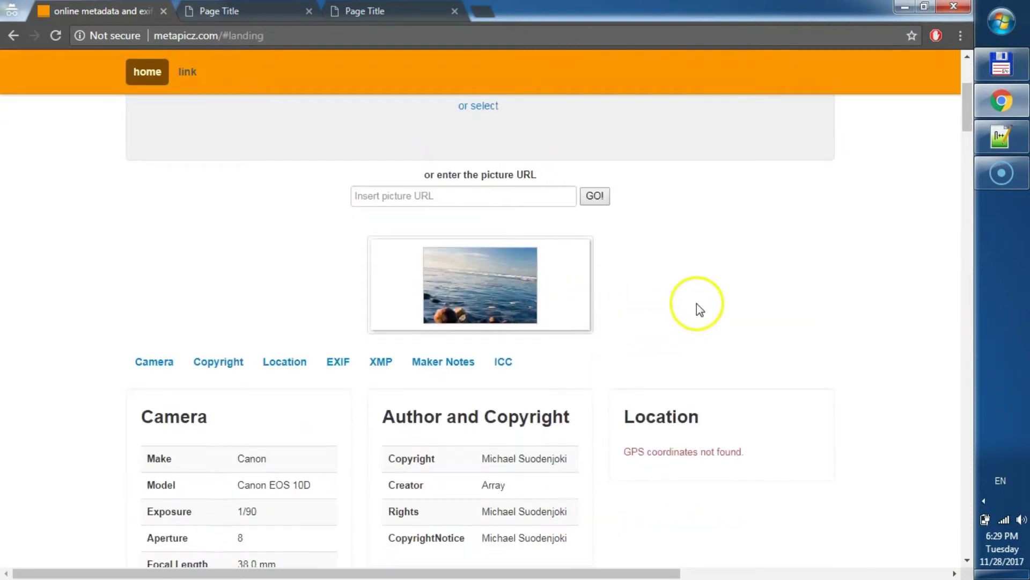
pyautogui.scroll(-3, 696, 304)
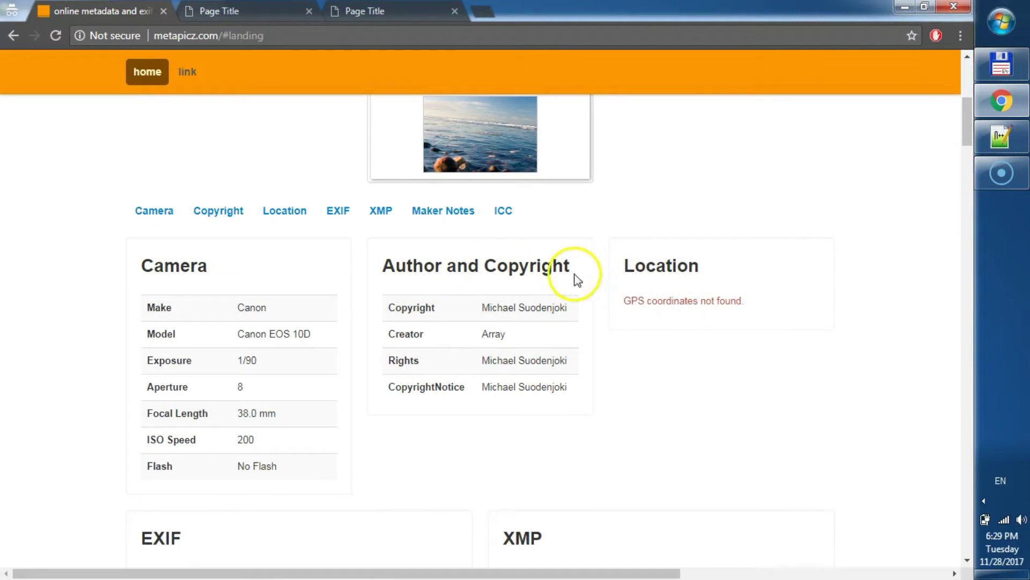
pyautogui.moveTo(471, 306); pyautogui.dragTo(490, 368)
pyautogui.click(690, 405)
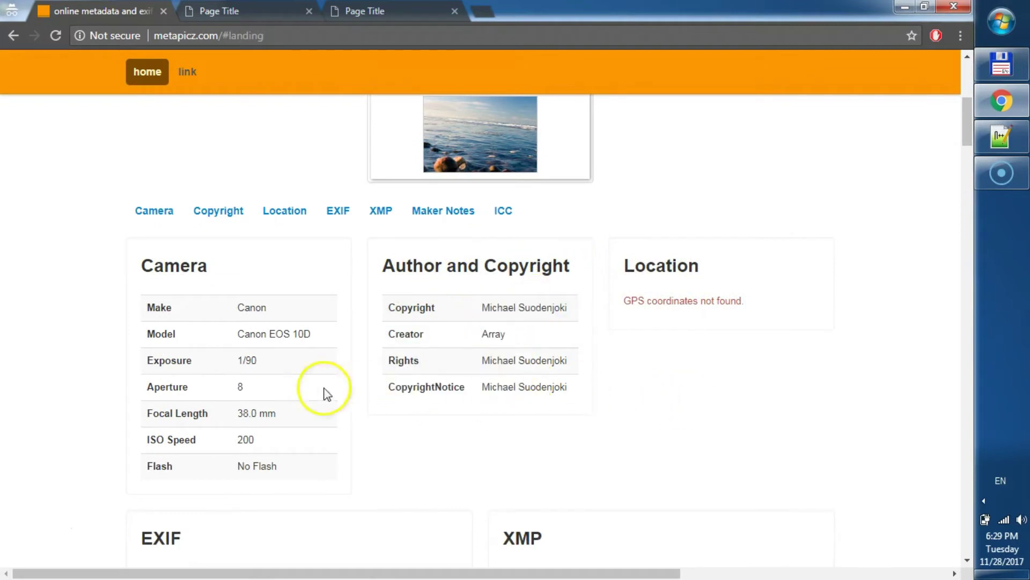
pyautogui.scroll(-1, 324, 380)
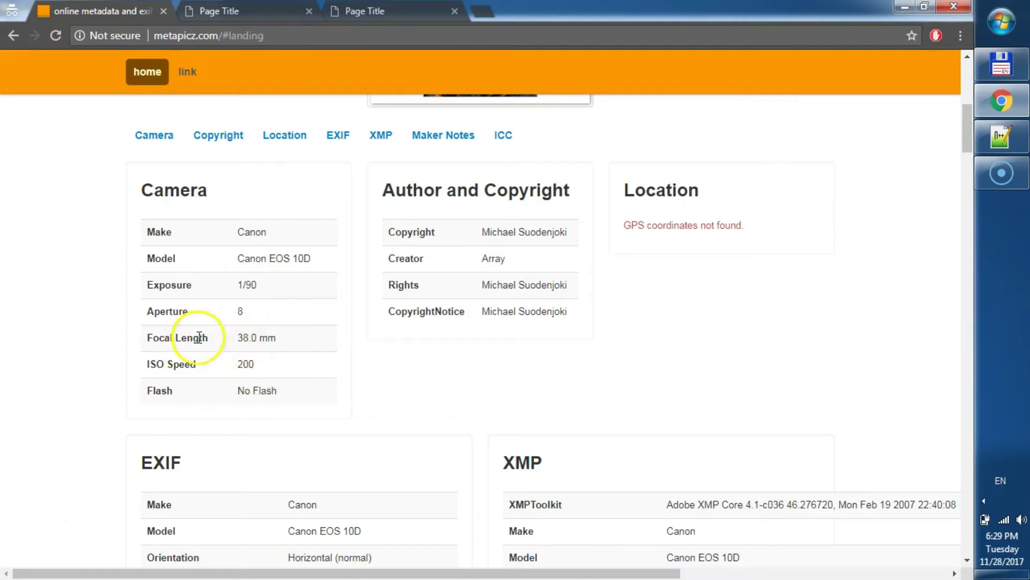
pyautogui.scroll(-4, 322, 365)
pyautogui.scroll(-15, 382, 360)
pyautogui.scroll(-3, 663, 357)
pyautogui.scroll(15, 656, 356)
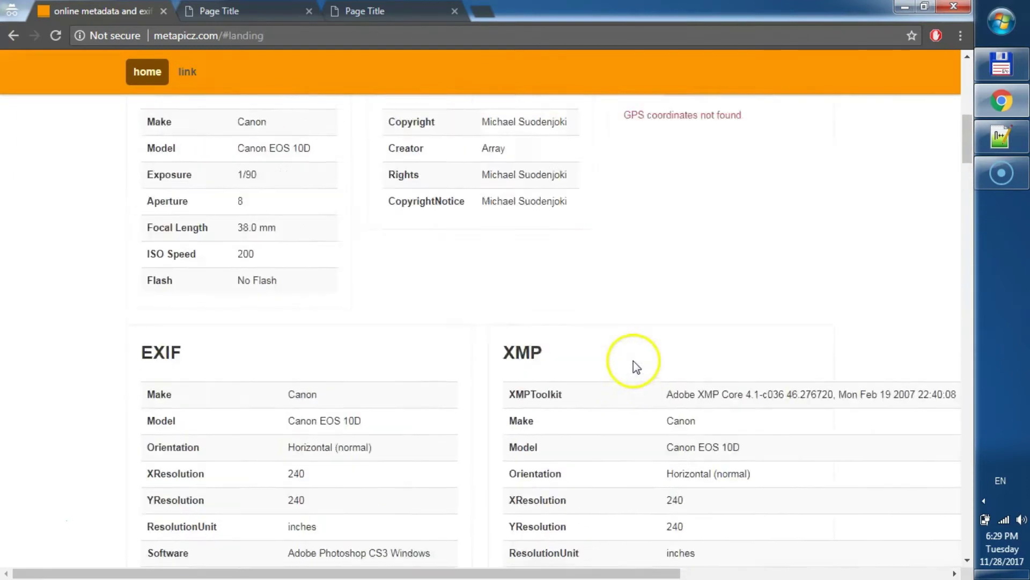
pyautogui.scroll(10, 634, 360)
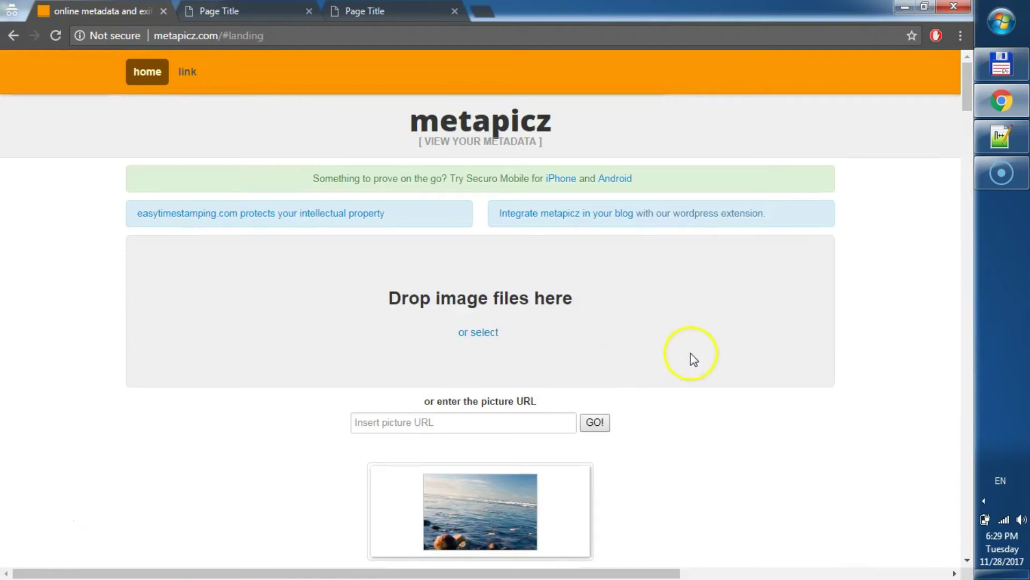
# Load 2.jpg from Total Commander into metapicz and examine its camera, copyright and location metadata
pyautogui.click(1001, 64)
pyautogui.moveTo(510, 259); pyautogui.dragTo(527, 280)
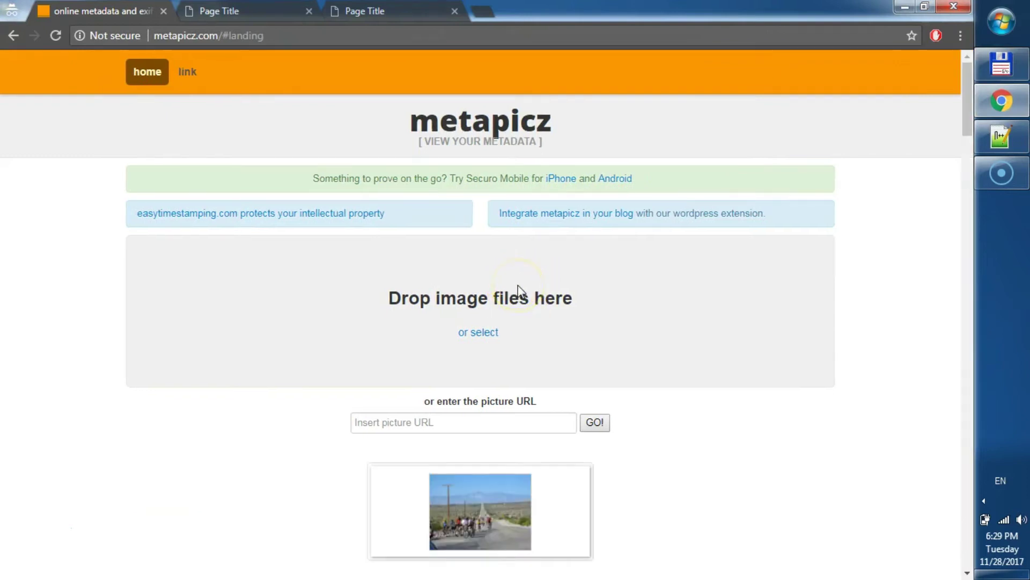
pyautogui.scroll(-4, 524, 278)
pyautogui.scroll(-1, 576, 273)
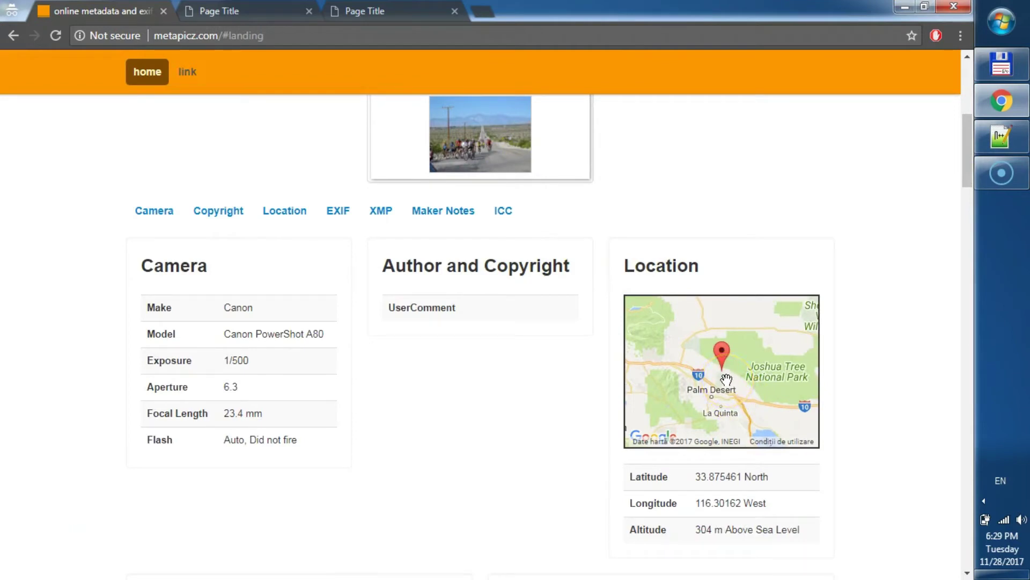
pyautogui.scroll(3, 728, 380)
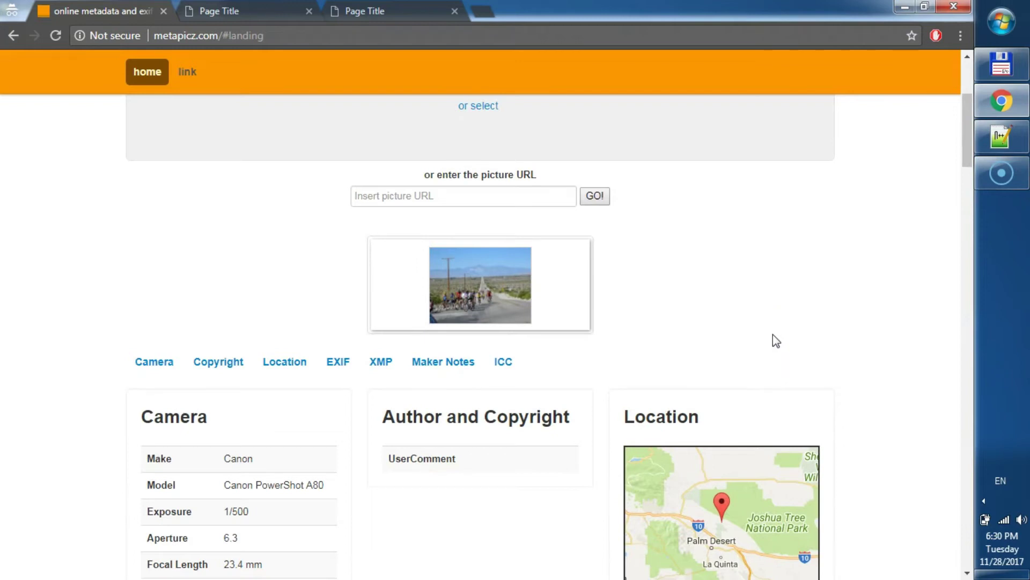
pyautogui.scroll(-2, 773, 335)
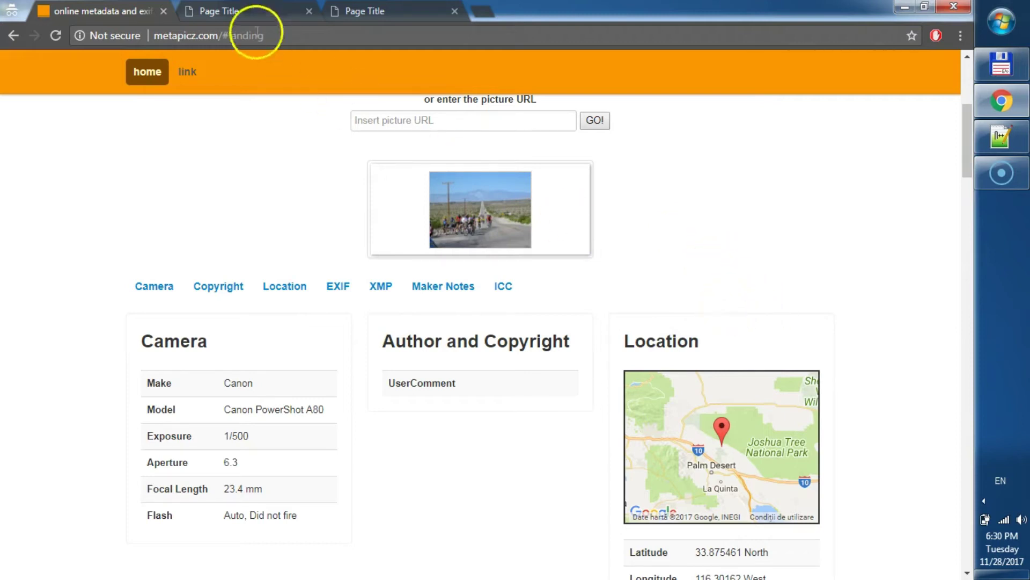
# Review the metapicz results for 2.jpg again and return to the index.html page
pyautogui.click(252, 12)
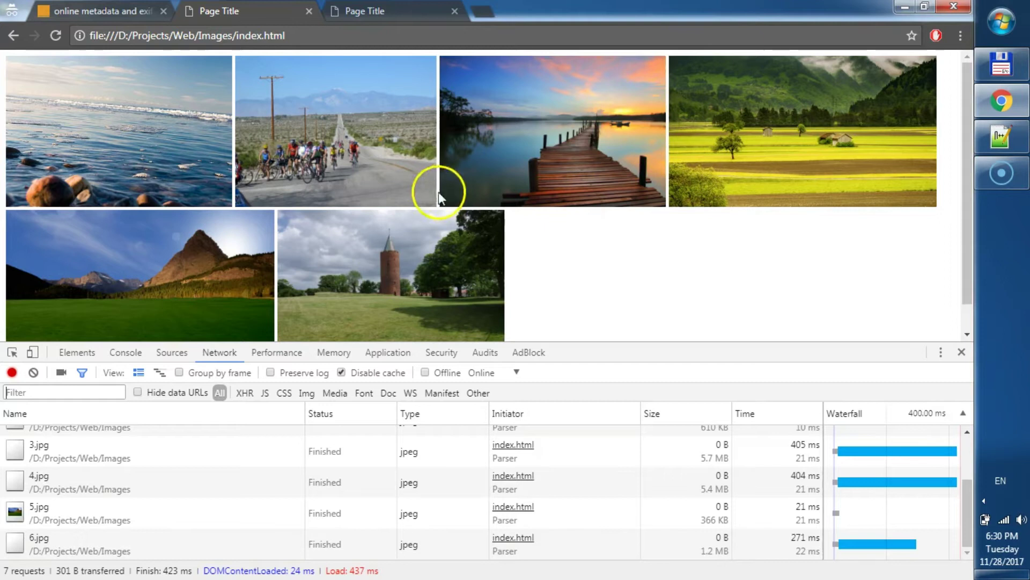
pyautogui.click(134, 11)
pyautogui.scroll(-5, 627, 391)
pyautogui.scroll(10, 515, 341)
pyautogui.click(247, 19)
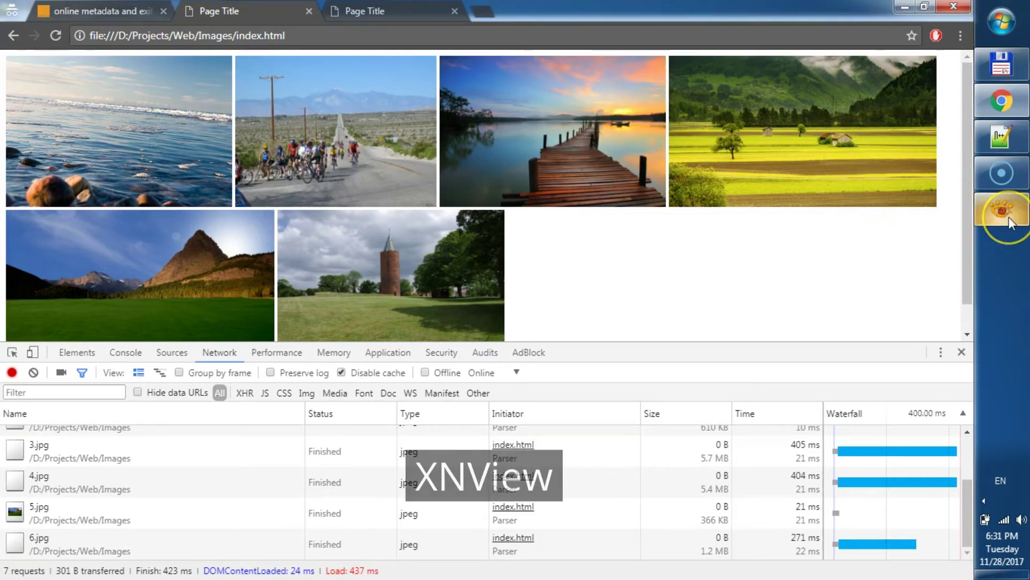
# Switch to XnView and open Batch Processing for all six images in the Images folder
pyautogui.moveTo(1011, 221)
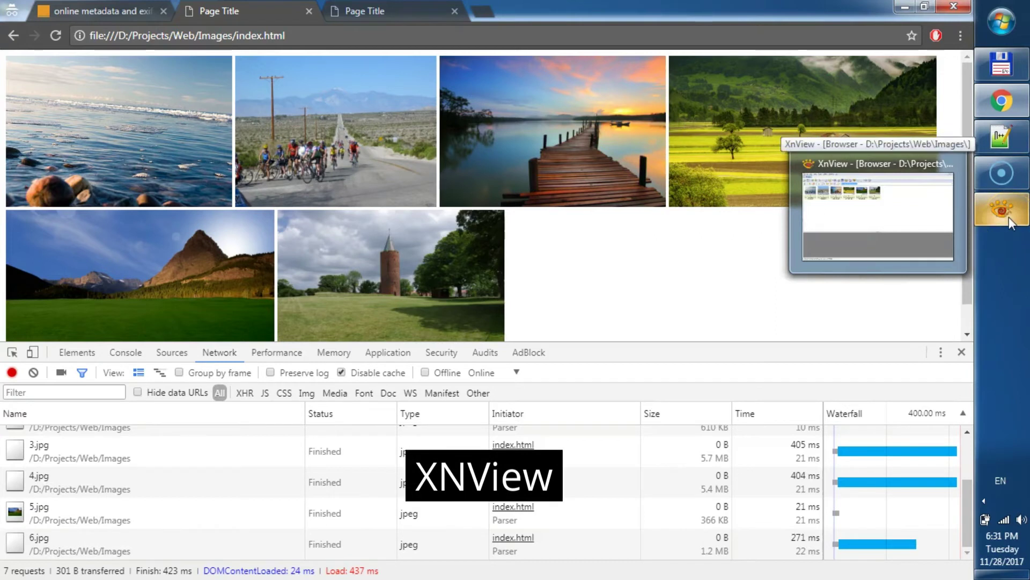
pyautogui.click(1011, 222)
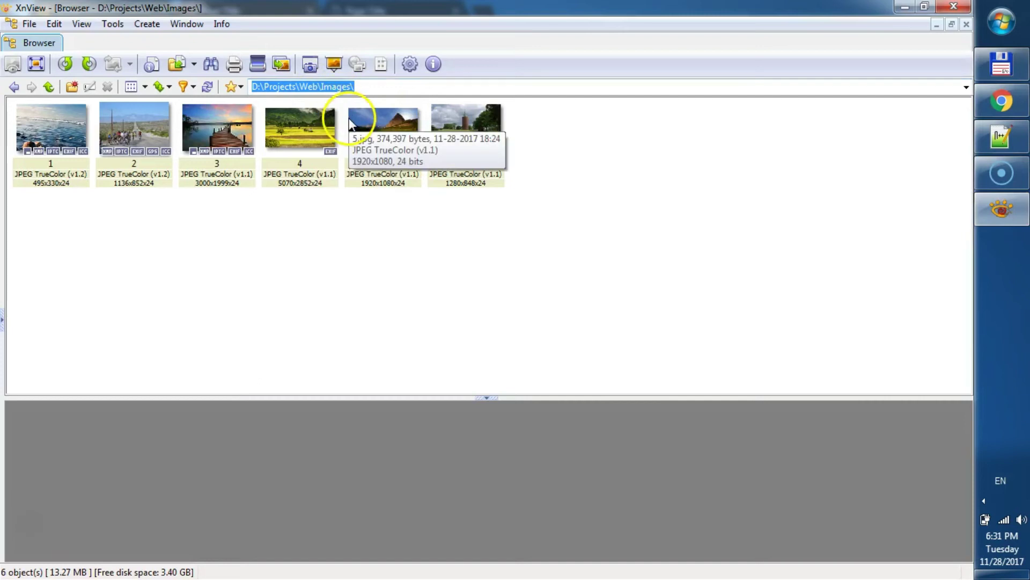
pyautogui.moveTo(587, 233); pyautogui.dragTo(12, 122)
pyautogui.rightClick(131, 136)
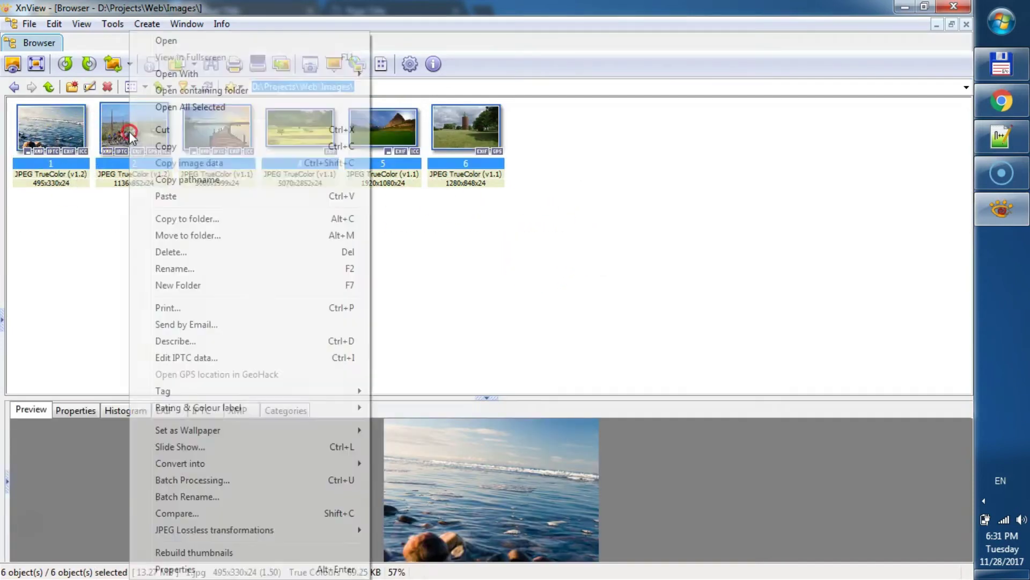
pyautogui.click(197, 479)
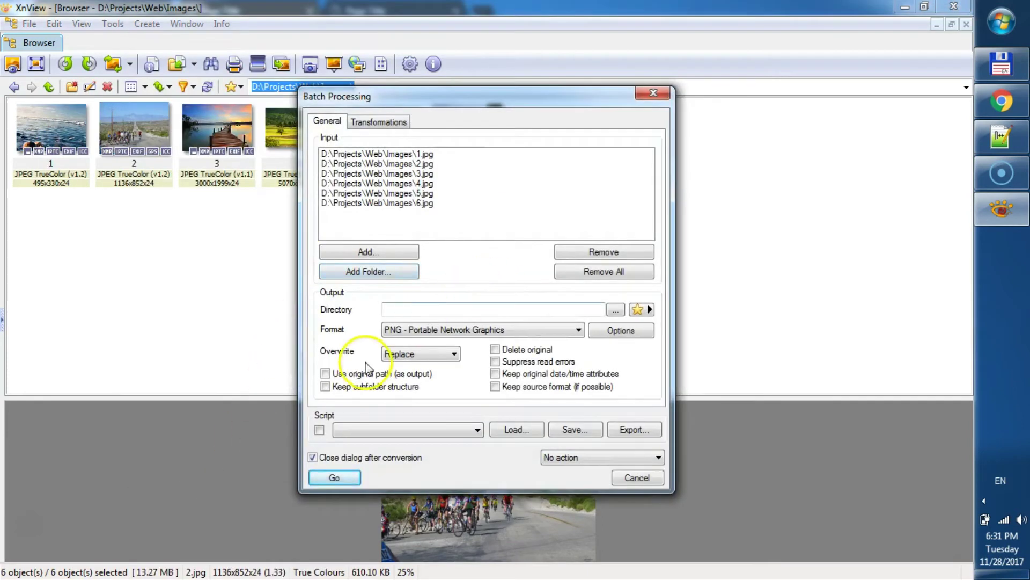
# Set the batch output to use the original path and the JPG - JPEG / JFIF format
pyautogui.click(364, 375)
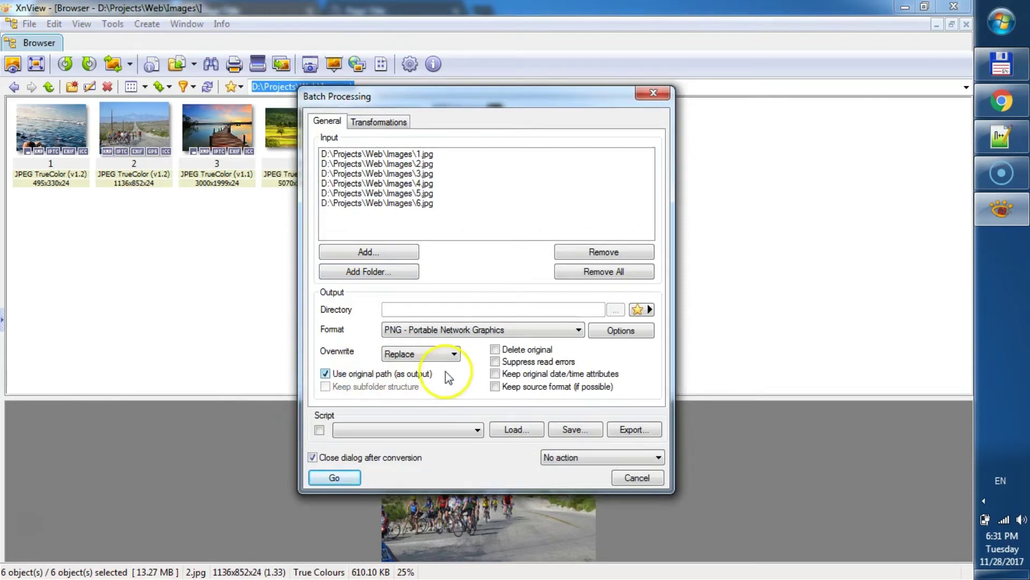
pyautogui.click(453, 329)
pyautogui.scroll(2, 433, 91)
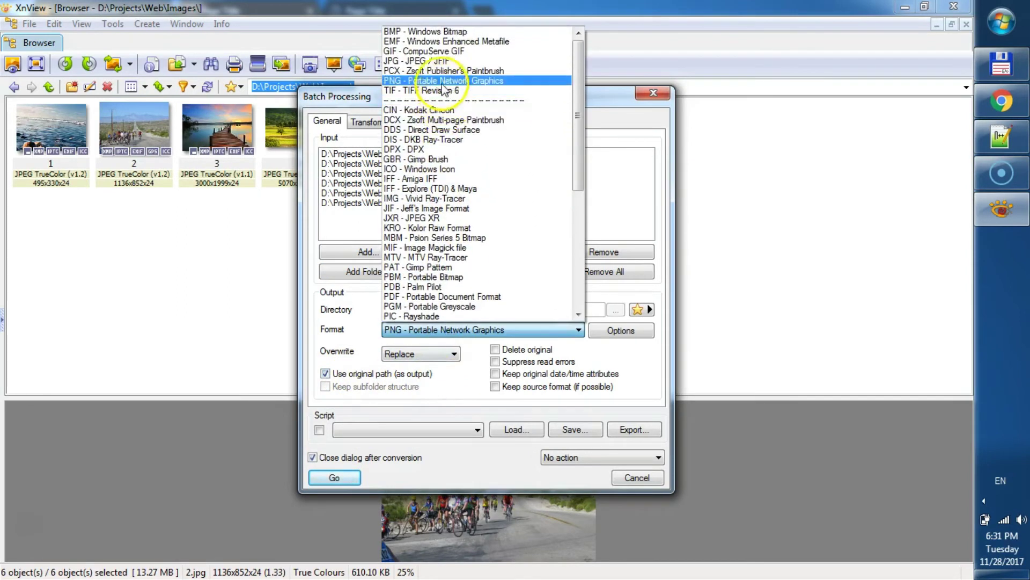
pyautogui.click(421, 62)
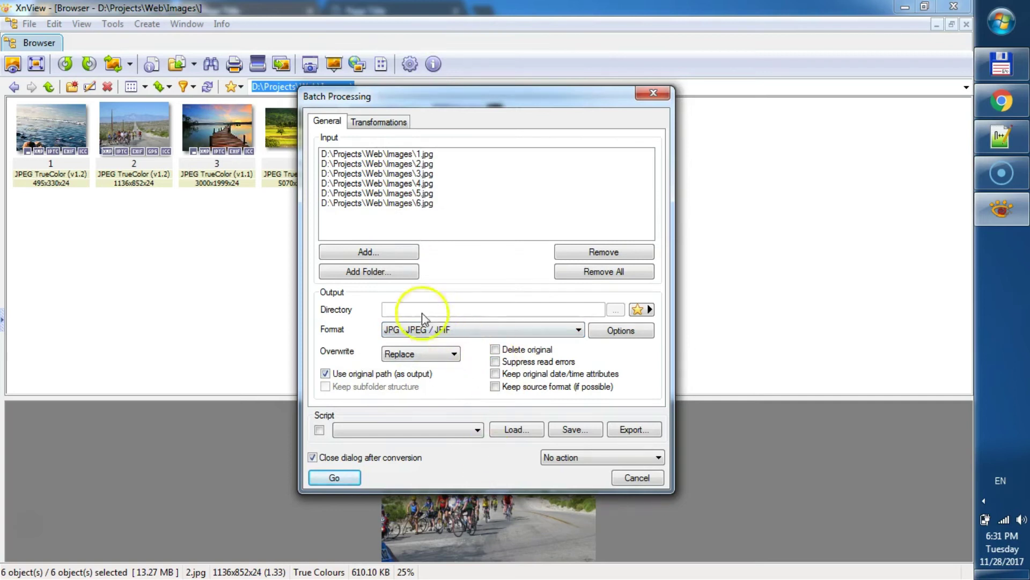
# Add a Clean Metadata transformation to the batch with Comment, EXIF, XMP, EXIF thumbnail, IPTC and ICC Profile all selected for removal
pyautogui.click(380, 121)
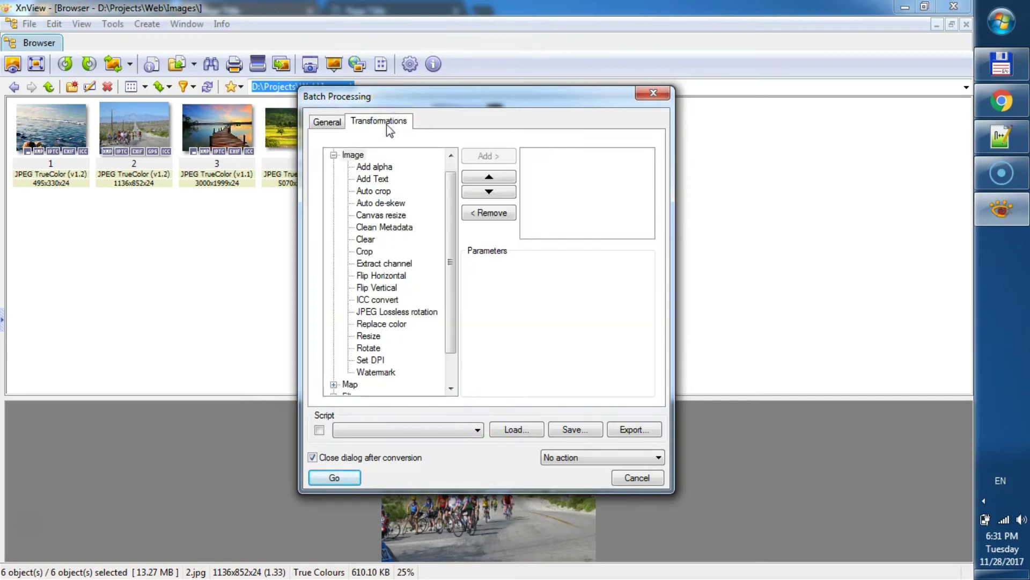
pyautogui.click(385, 228)
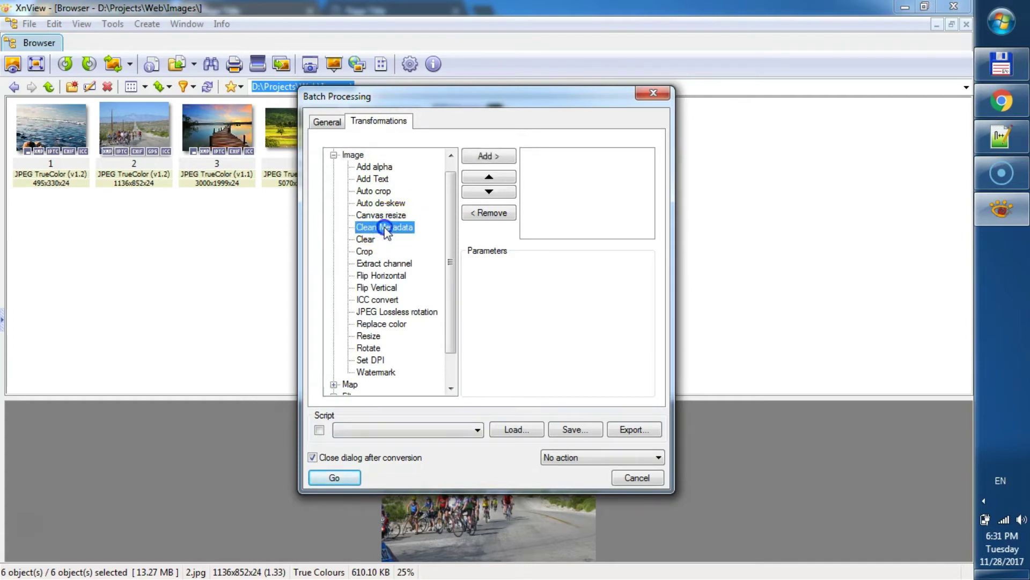
pyautogui.doubleClick(385, 227)
pyautogui.click(470, 265)
pyautogui.click(471, 280)
pyautogui.click(484, 295)
pyautogui.click(486, 310)
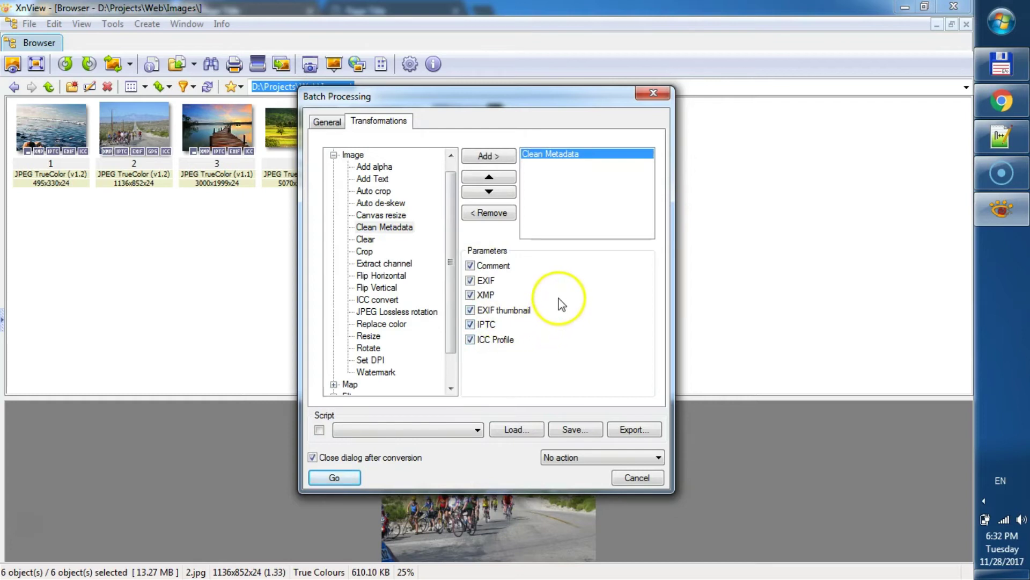
# Set the batch's overwrite mode to Rename and run the metadata cleaning on all six images
pyautogui.click(327, 121)
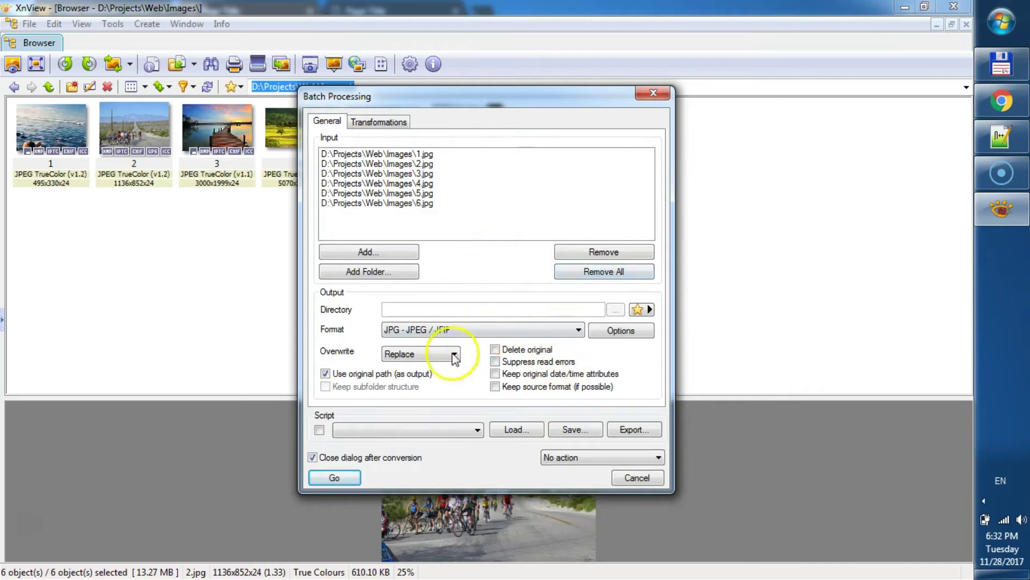
pyautogui.click(403, 354)
pyautogui.click(419, 394)
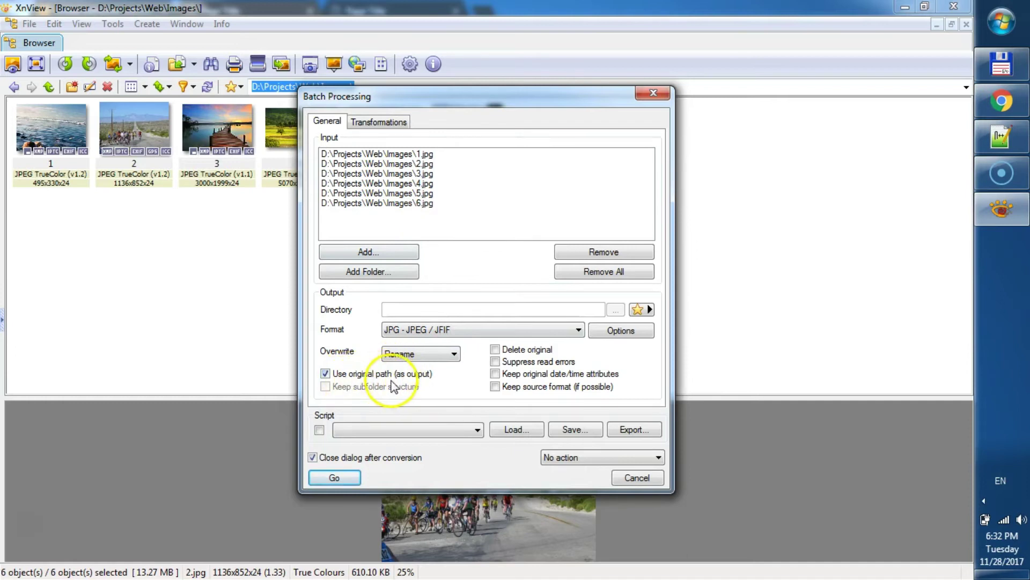
pyautogui.click(381, 122)
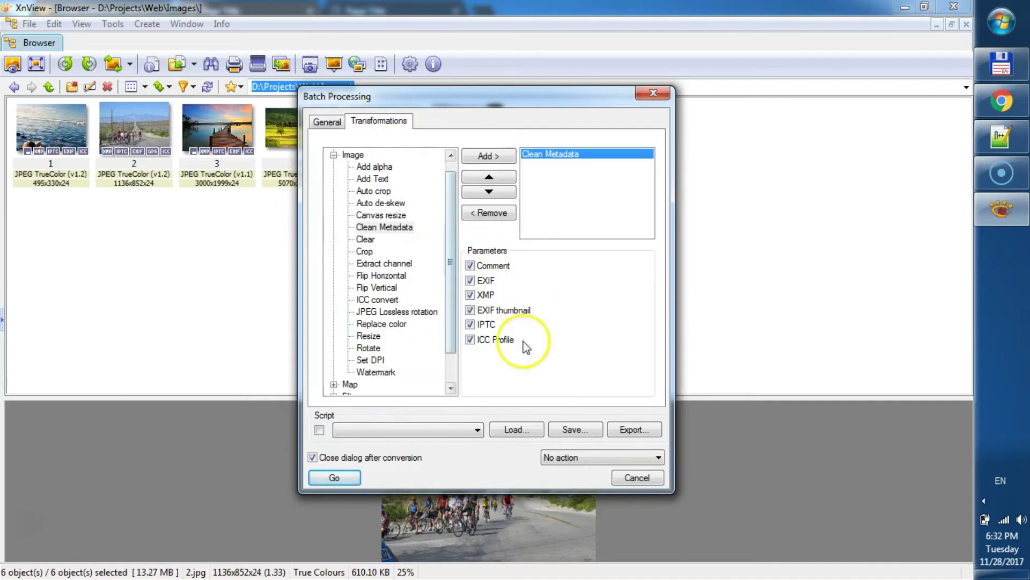
pyautogui.click(335, 477)
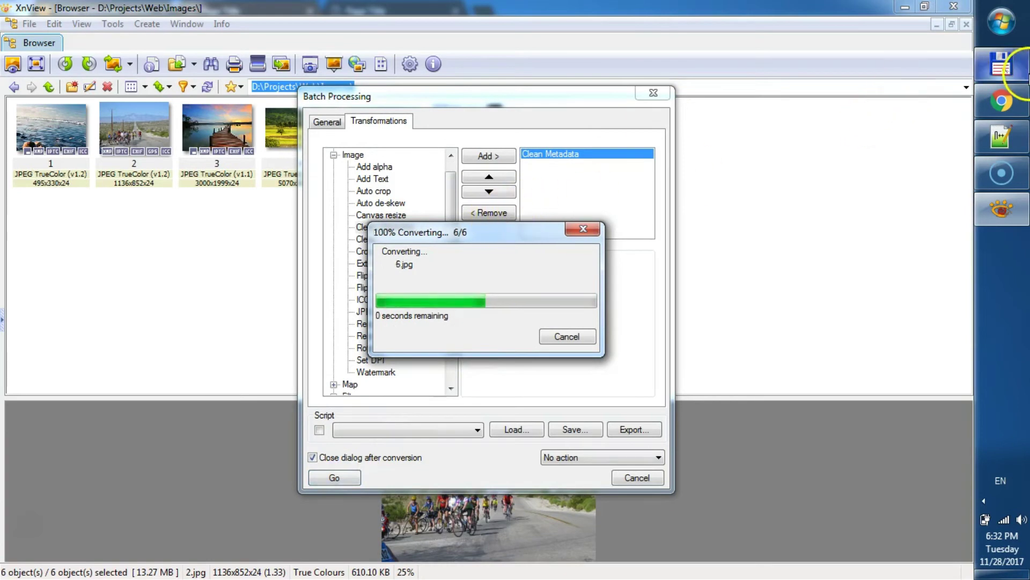
# Switch to Total Commander and compare the combined size of originals 1–6 with that of the cleaned copies 1_1–6_1
pyautogui.click(1001, 63)
pyautogui.click(544, 259)
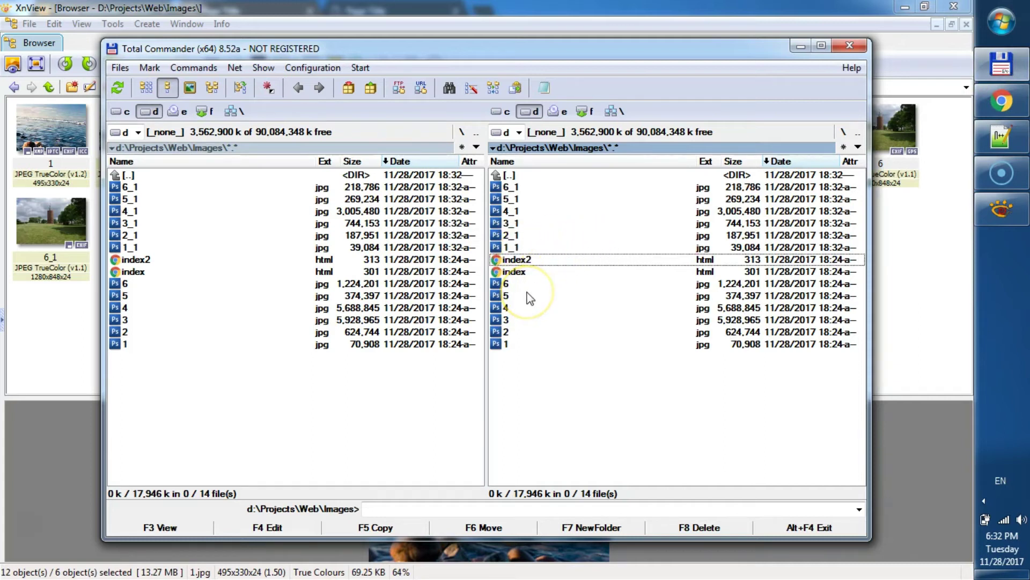
pyautogui.moveTo(515, 284); pyautogui.dragTo(510, 344)
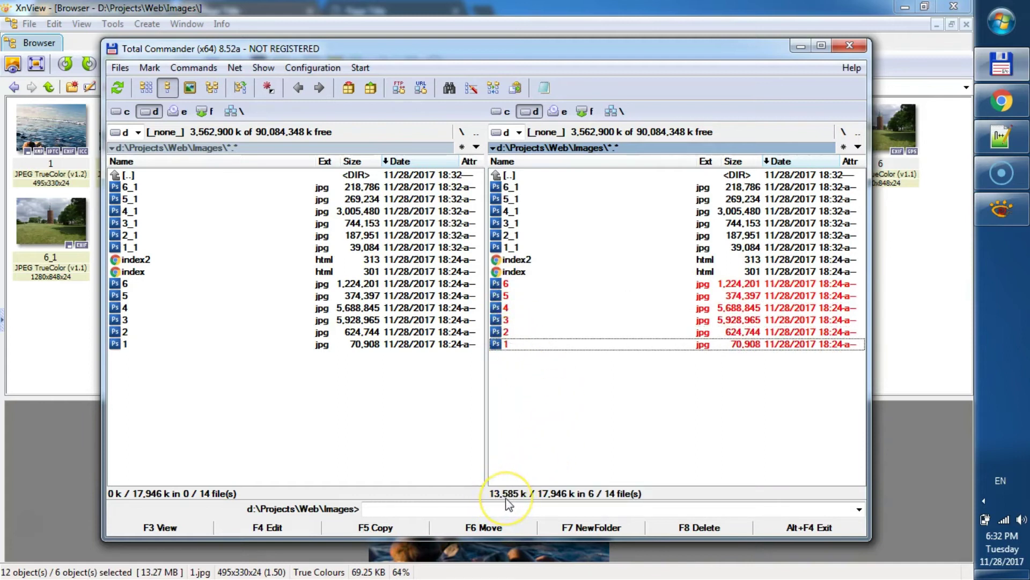
pyautogui.moveTo(529, 283); pyautogui.dragTo(532, 343)
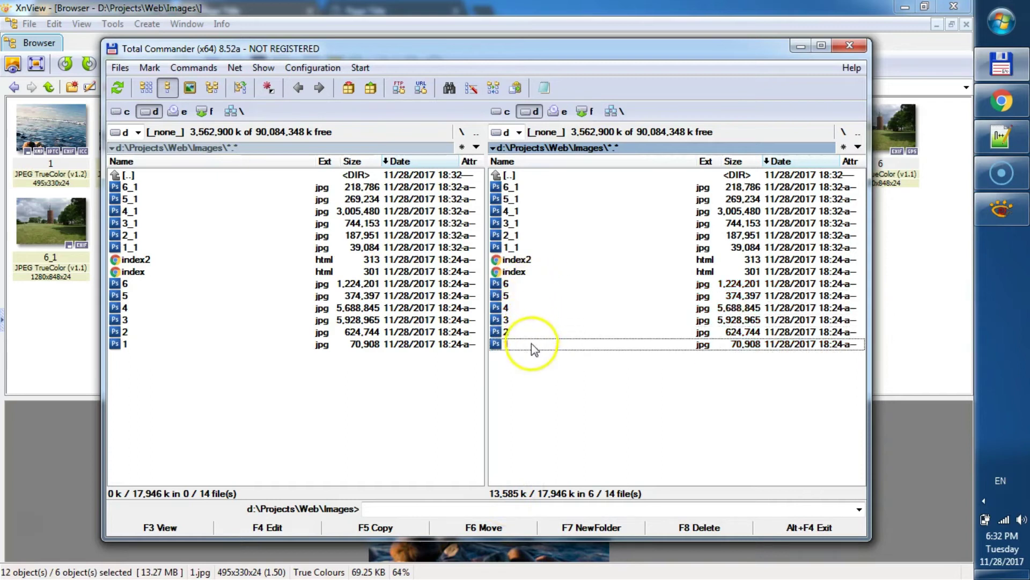
pyautogui.moveTo(527, 248); pyautogui.dragTo(523, 190)
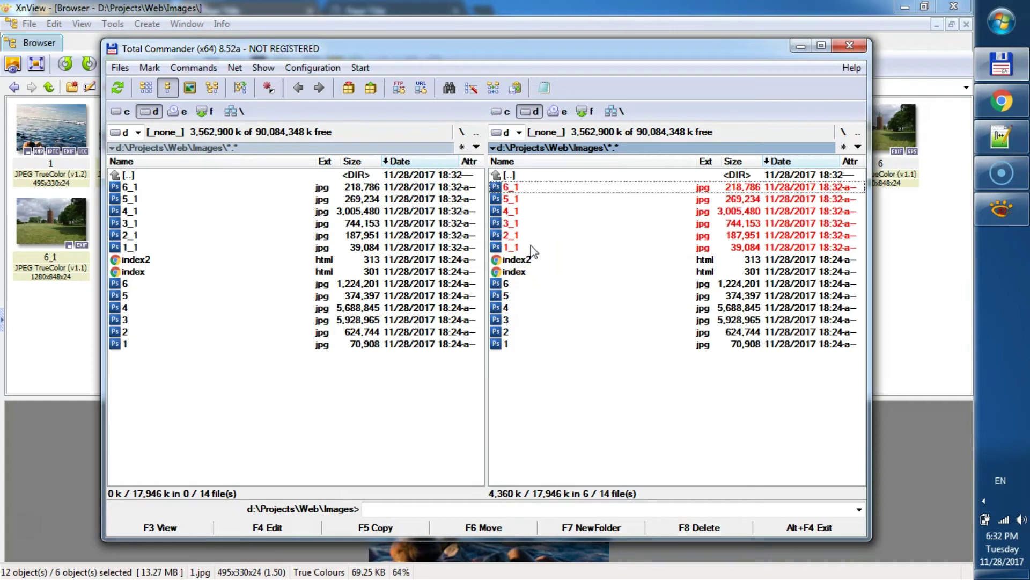
pyautogui.click(532, 196)
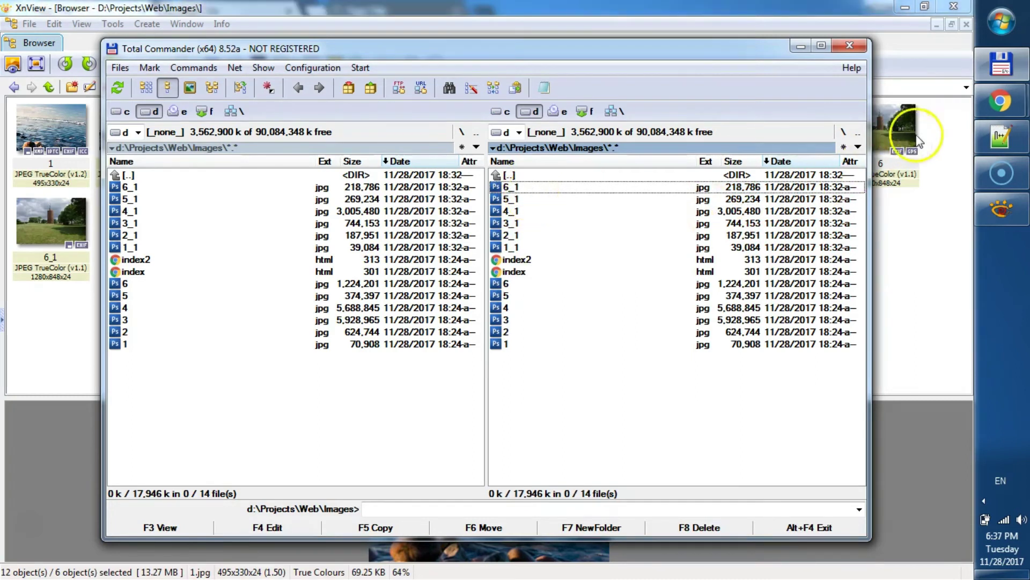
# Switch to Chrome and compare the recorded network requests of index.html and index2.html
pyautogui.click(999, 101)
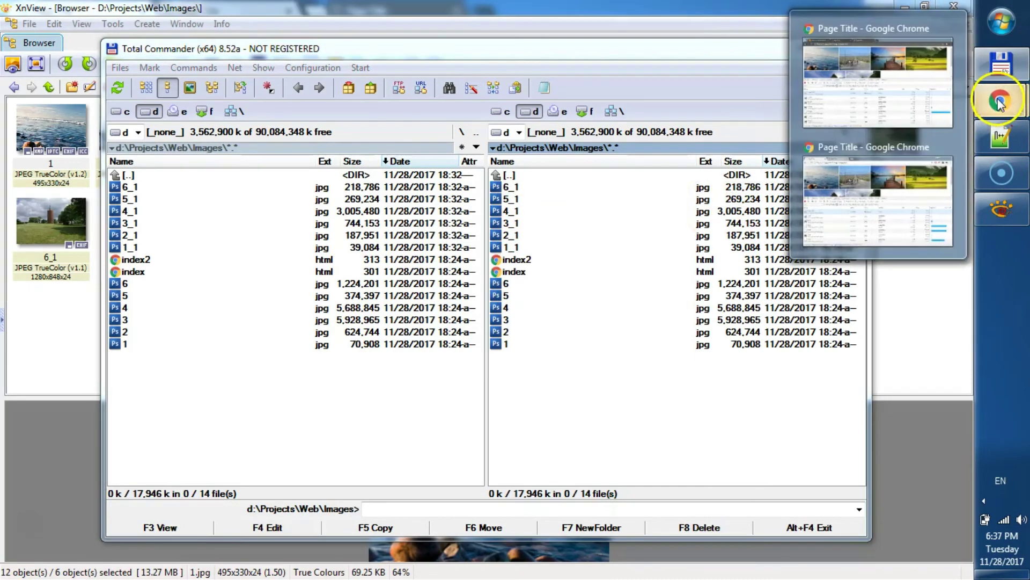
pyautogui.click(846, 185)
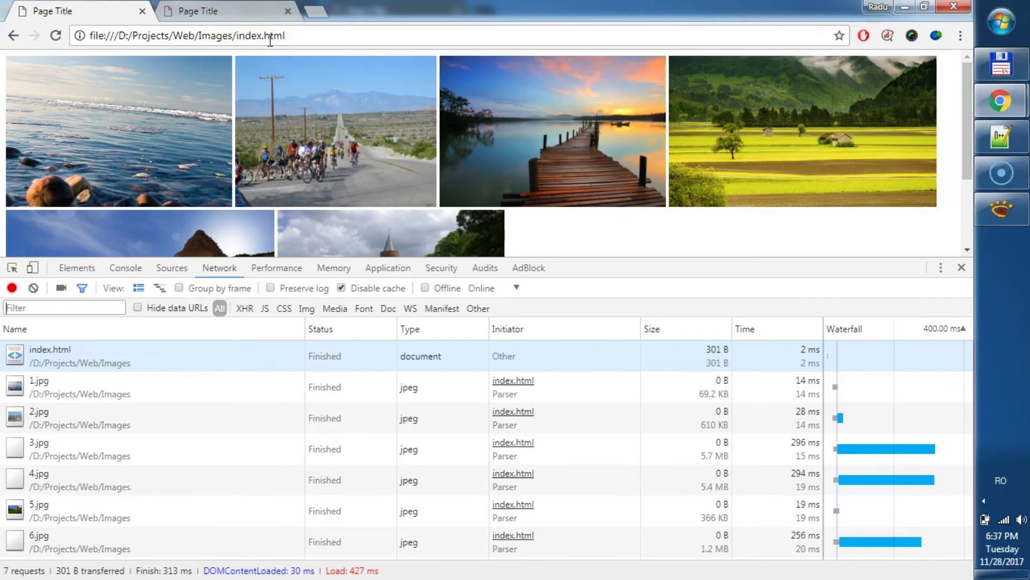
pyautogui.click(244, 17)
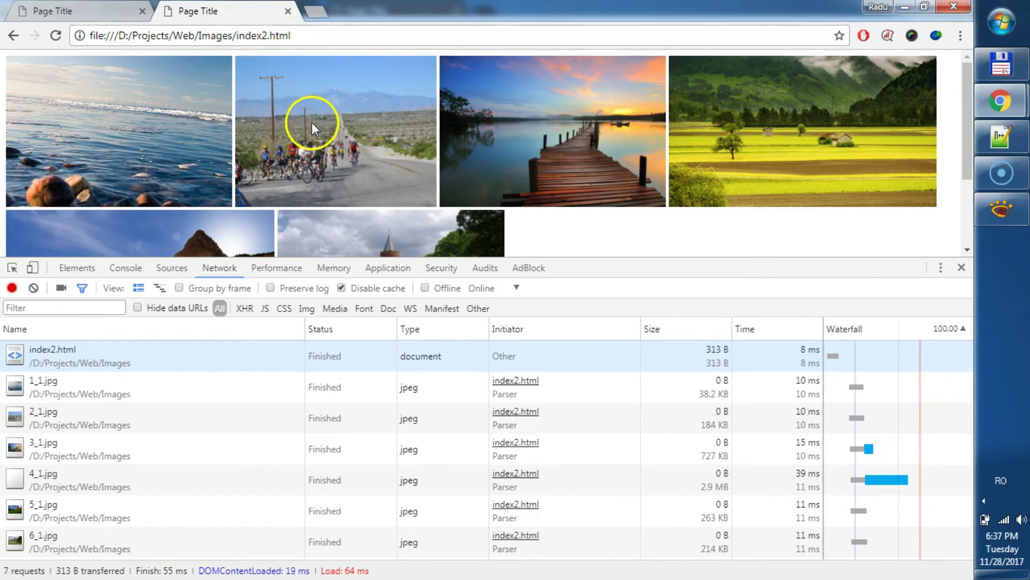
pyautogui.click(129, 12)
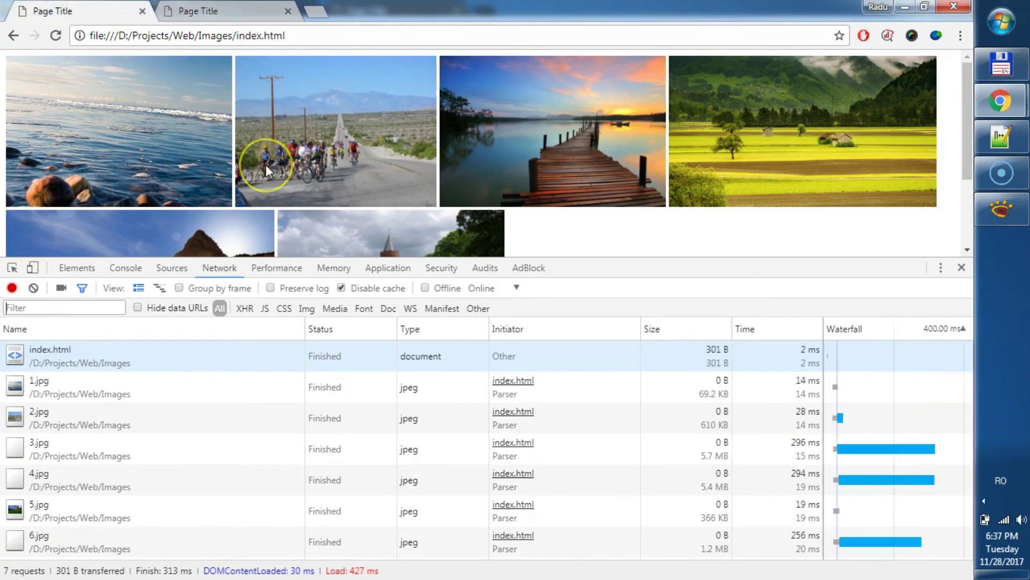
# Reload index.html and index2.html in turn and compare their image sizes and load times in the network log
pyautogui.press('F5')
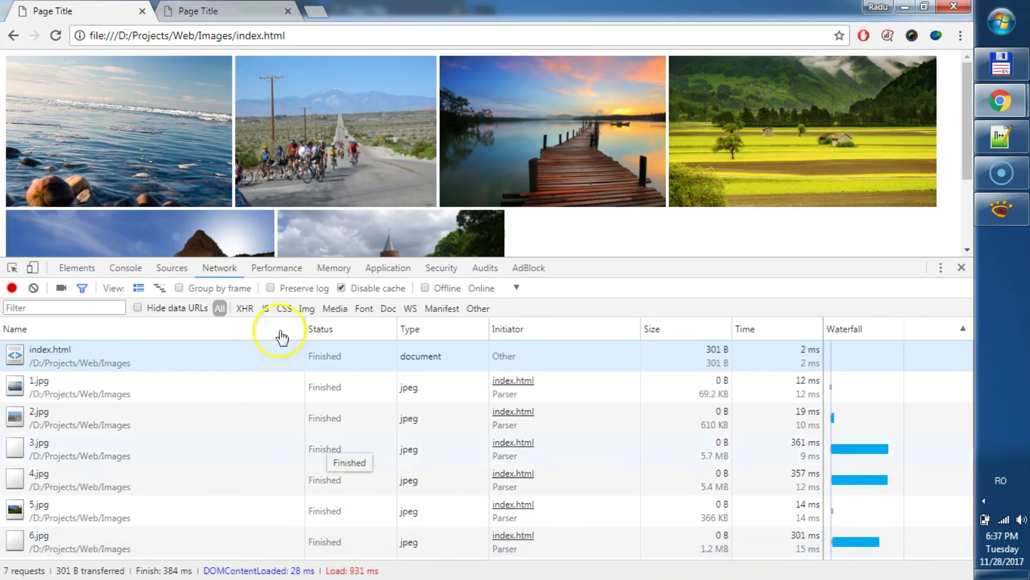
pyautogui.click(223, 11)
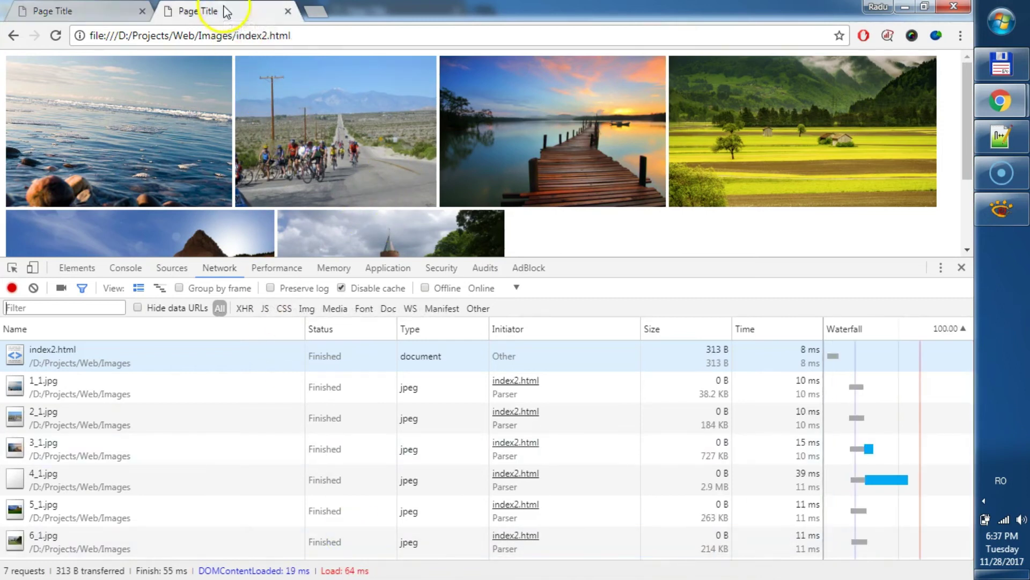
pyautogui.click(292, 35)
pyautogui.press('Return')
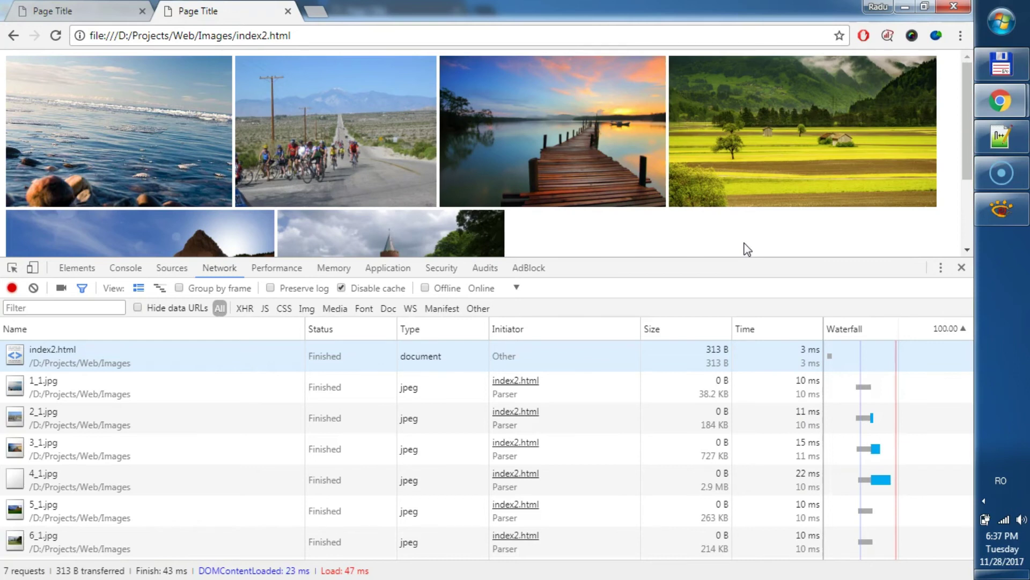
pyautogui.click(677, 196)
pyautogui.click(688, 246)
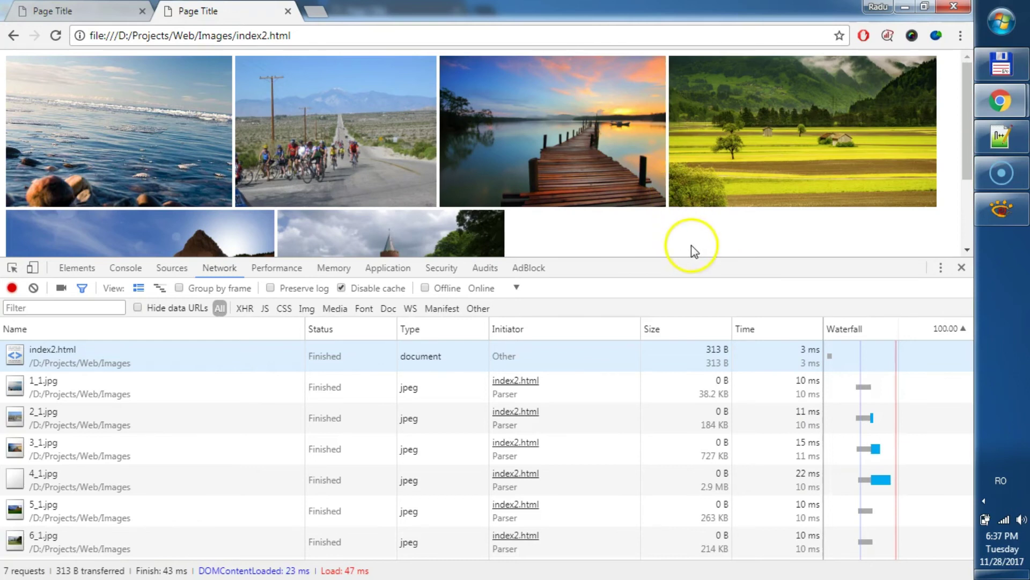